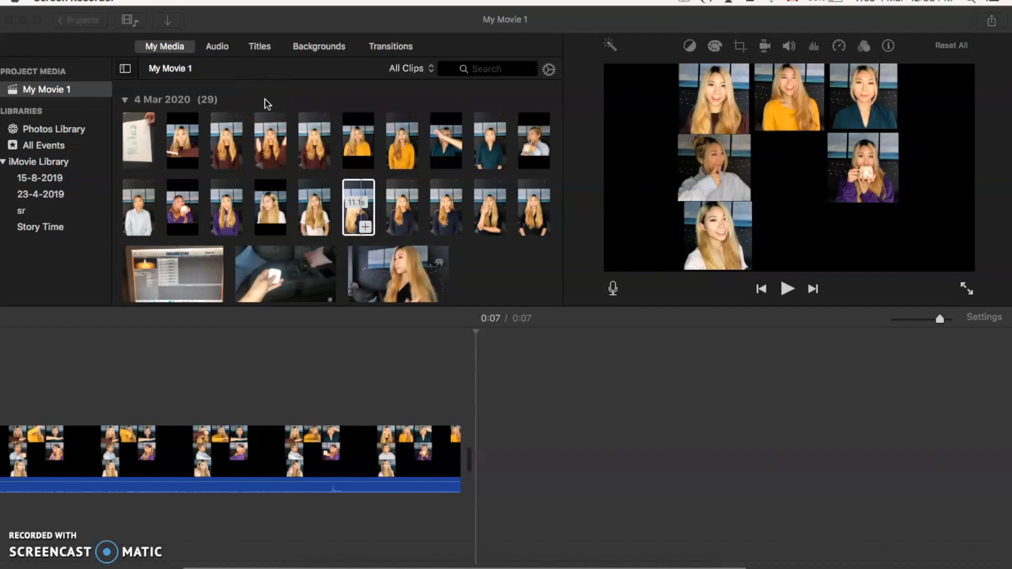
- Review the Desktop files available for import and look over the combined grid clip in the timeline
{"action": "left_click", "coordinate": [169, 24]}
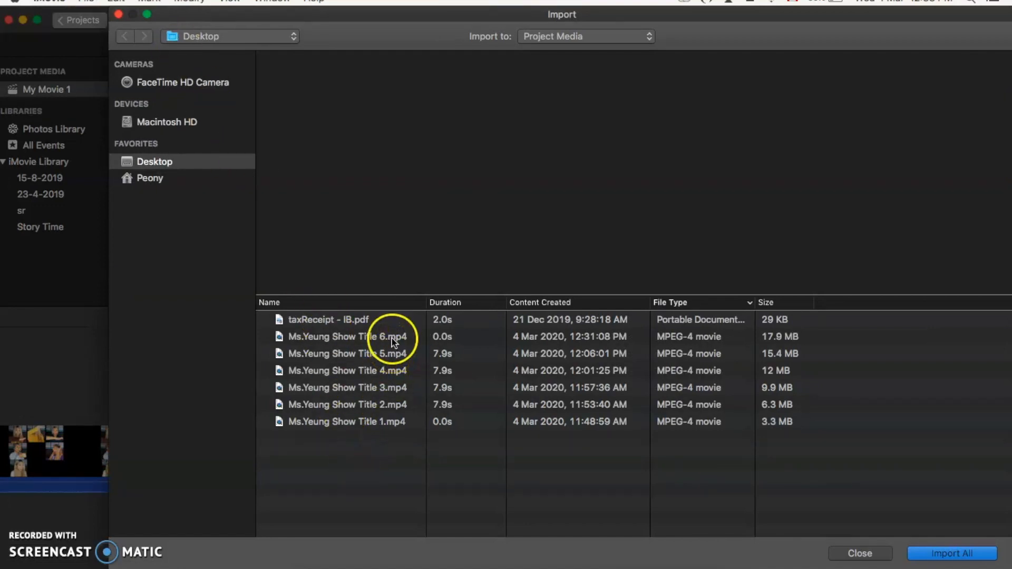
{"action": "left_click", "coordinate": [861, 554]}
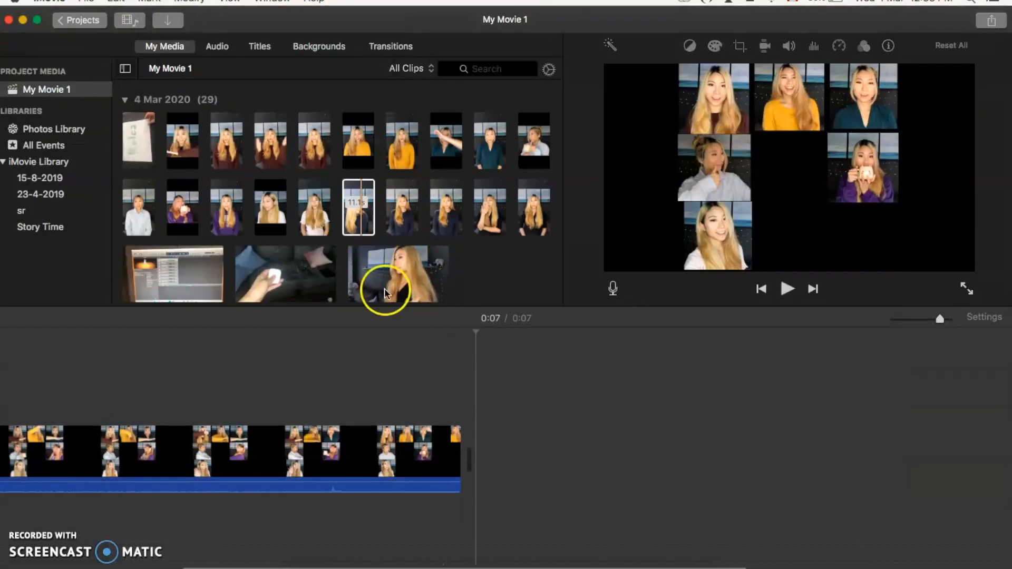
{"action": "scroll", "coordinate": [334, 428], "scroll_direction": "left", "scroll_amount": 5}
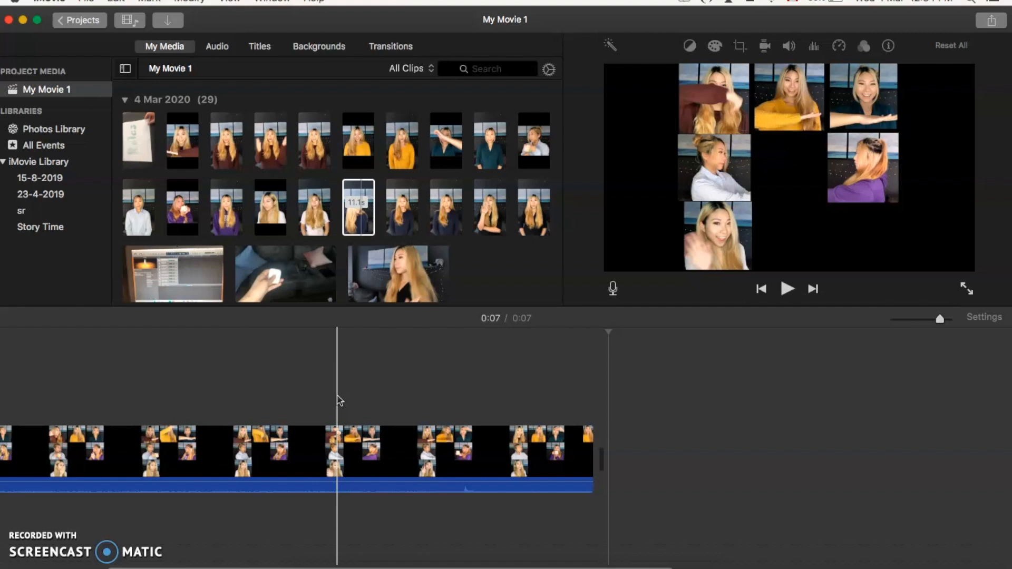
{"action": "scroll", "coordinate": [339, 400], "scroll_direction": "left", "scroll_amount": 4}
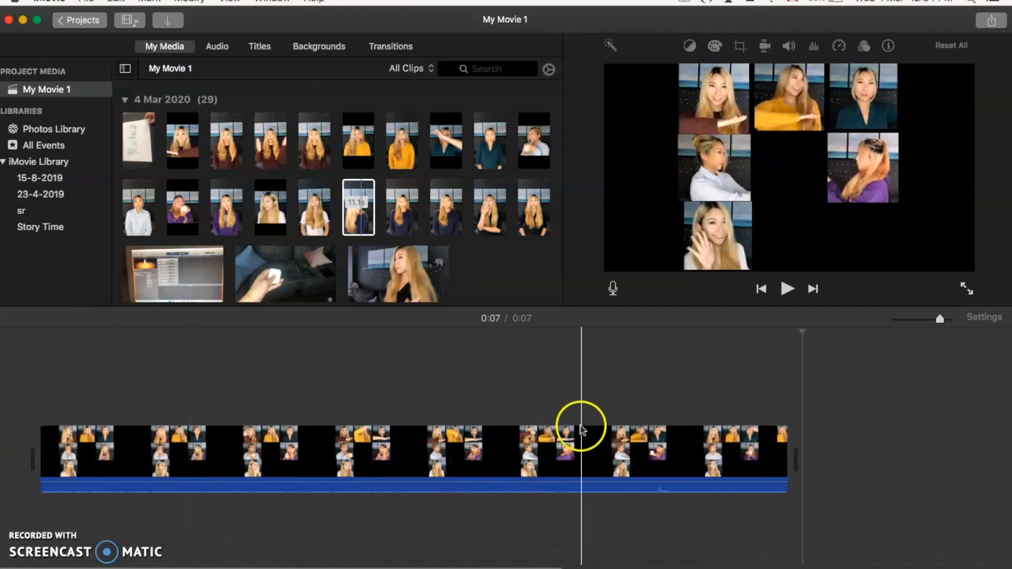
- Crop the 11.1-second navy-top clip to a roughly square area around the person and place it above the grid clip in the timeline
{"action": "left_click", "coordinate": [368, 205]}
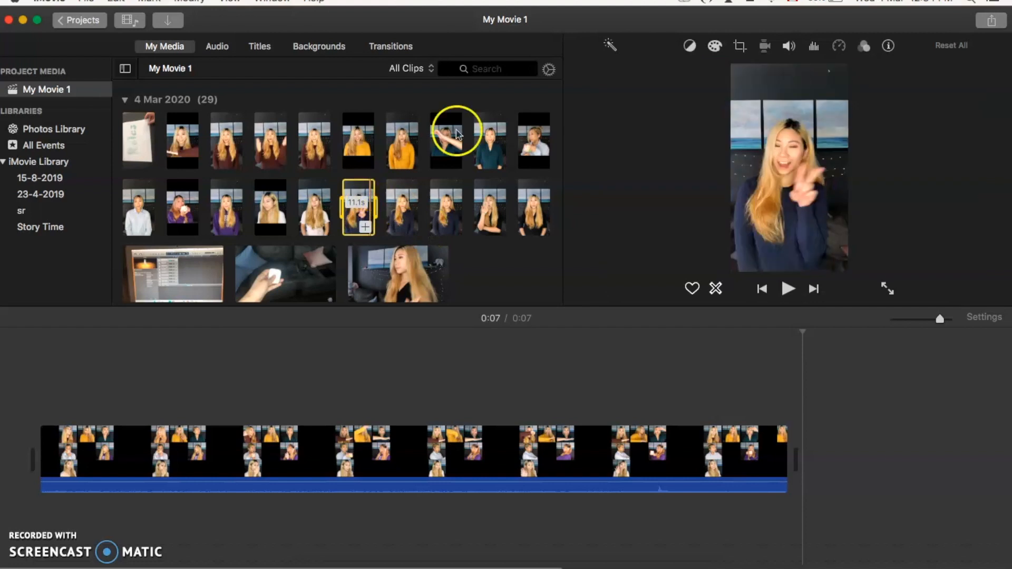
{"action": "left_click", "coordinate": [743, 47]}
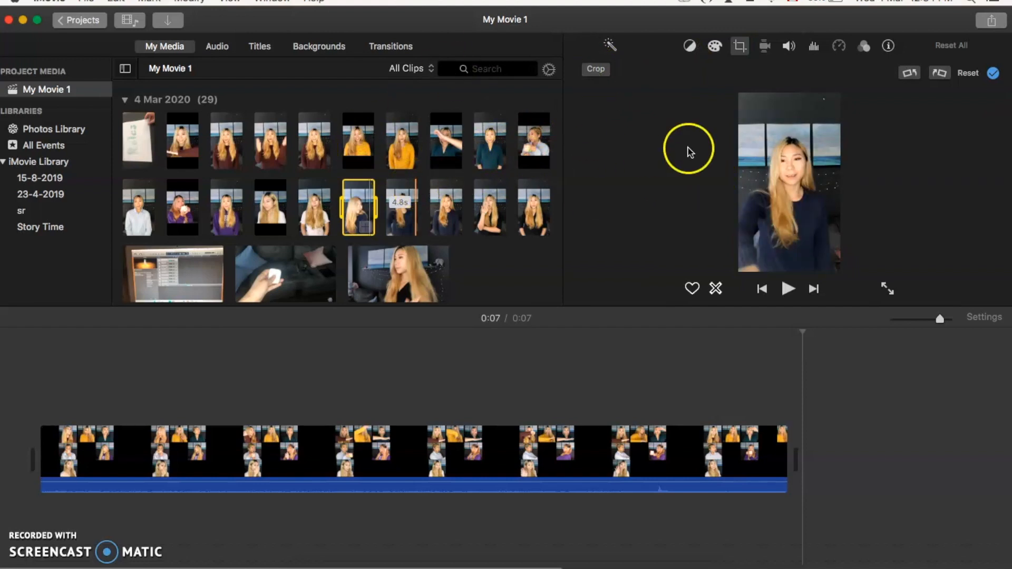
{"action": "left_click", "coordinate": [607, 79]}
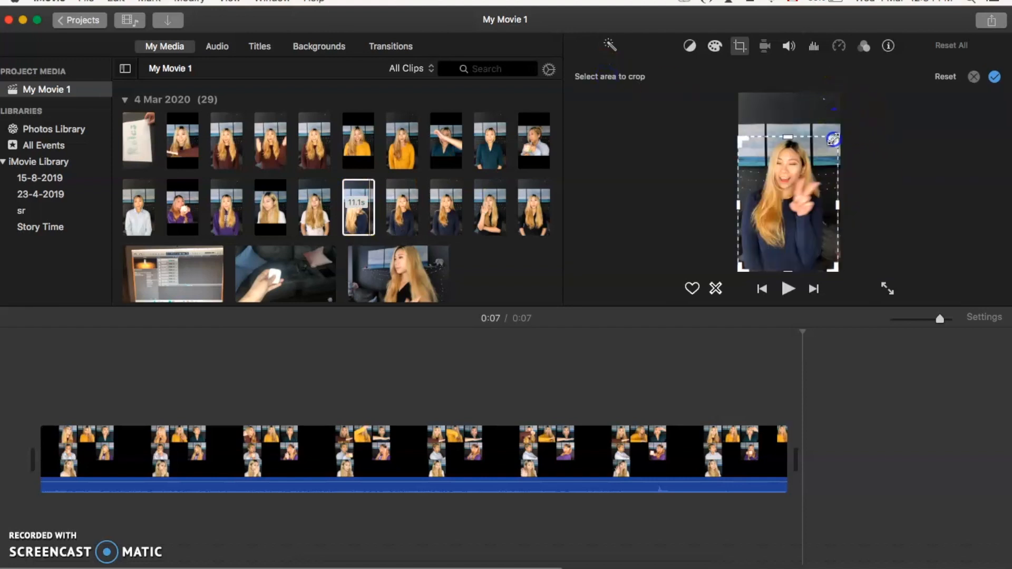
{"action": "left_click_drag", "start_coordinate": [834, 135], "coordinate": [836, 135]}
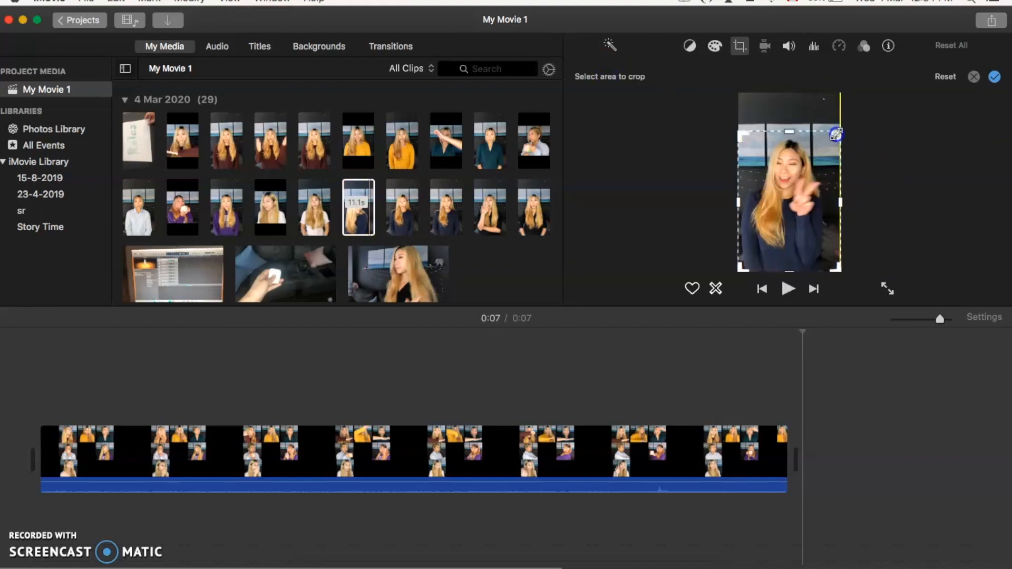
{"action": "left_click_drag", "start_coordinate": [844, 267], "coordinate": [838, 221]}
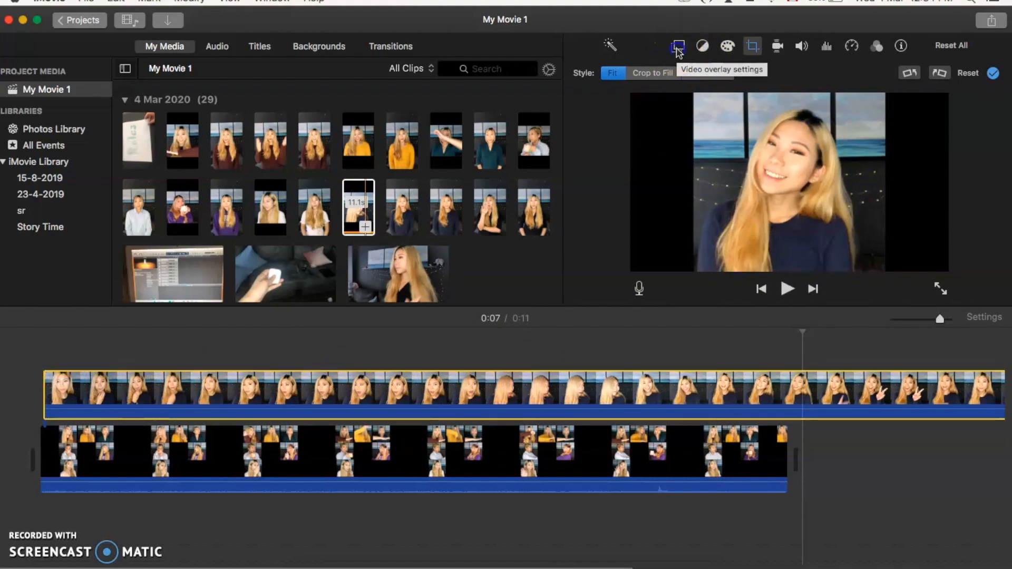
- Set the upper clip's overlay style to Picture in Picture and reduce its dissolve duration to 0 seconds
{"action": "left_click", "coordinate": [678, 49]}
{"action": "left_click", "coordinate": [646, 71]}
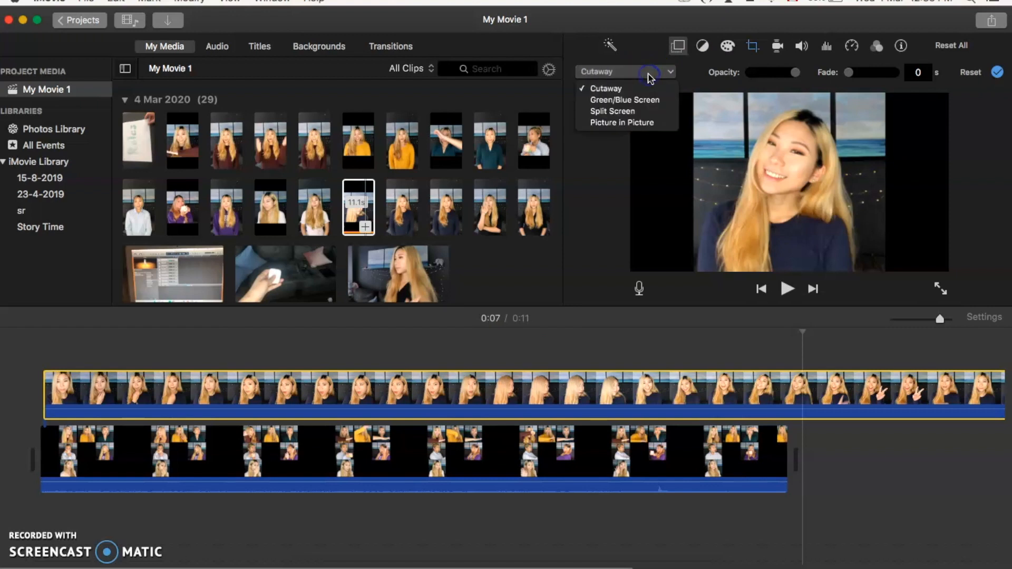
{"action": "left_click", "coordinate": [643, 123]}
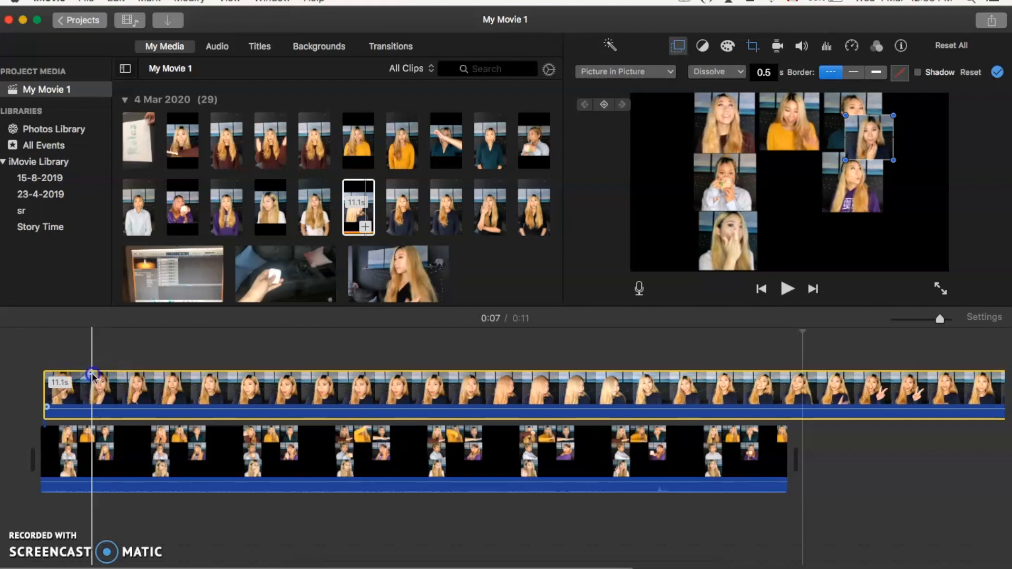
{"action": "left_click_drag", "start_coordinate": [90, 374], "coordinate": [53, 378]}
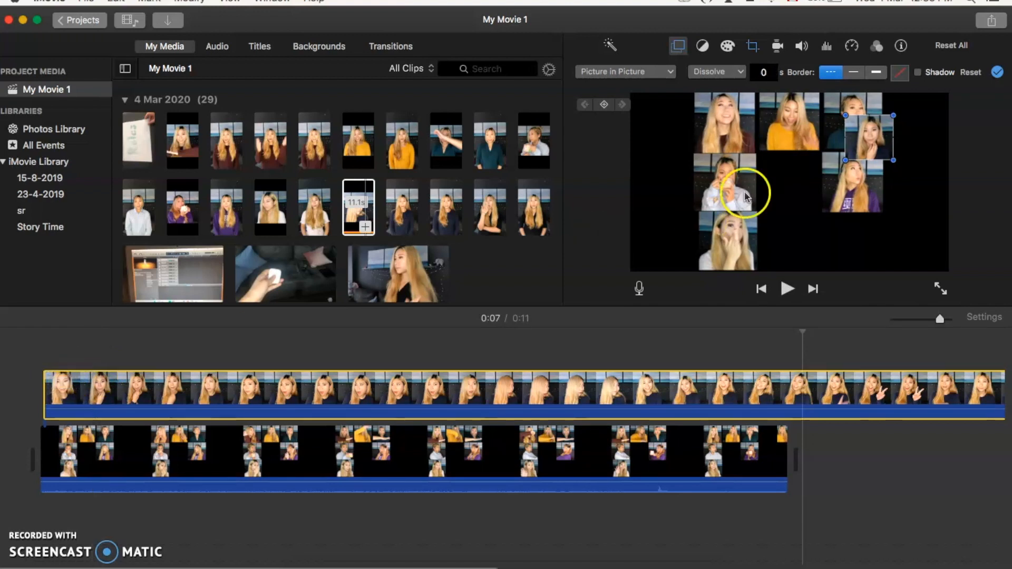
- Enlarge the picture-in-picture clip and fit it into the middle cell of the grid's bottom row, beside the white-top clip
{"action": "left_click_drag", "start_coordinate": [871, 138], "coordinate": [880, 266]}
{"action": "left_click", "coordinate": [863, 416]}
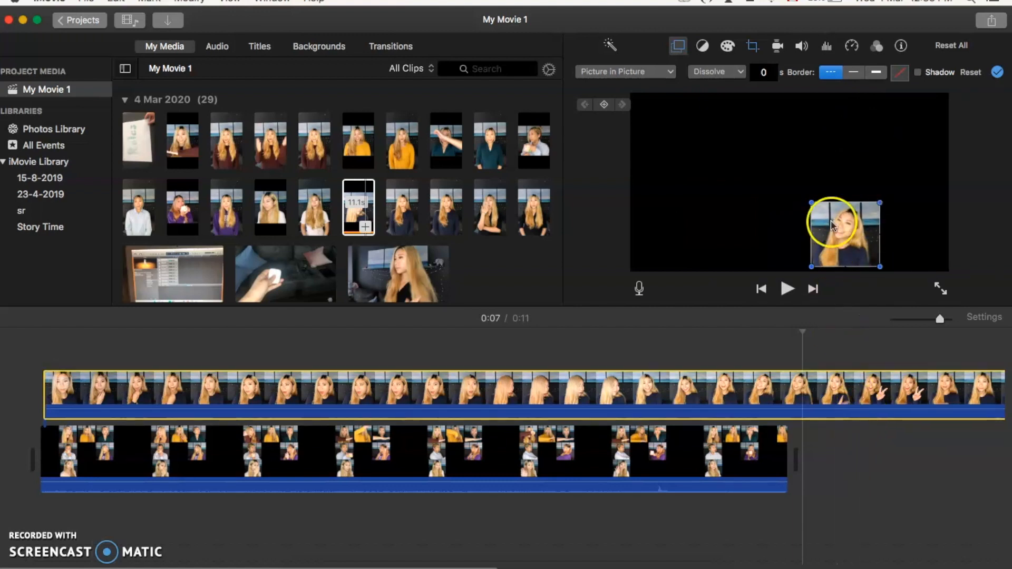
{"action": "scroll", "coordinate": [685, 387], "scroll_direction": "right", "scroll_amount": 5}
{"action": "left_click", "coordinate": [535, 393]}
{"action": "left_click", "coordinate": [852, 243]}
{"action": "left_click_drag", "start_coordinate": [851, 243], "coordinate": [798, 254]}
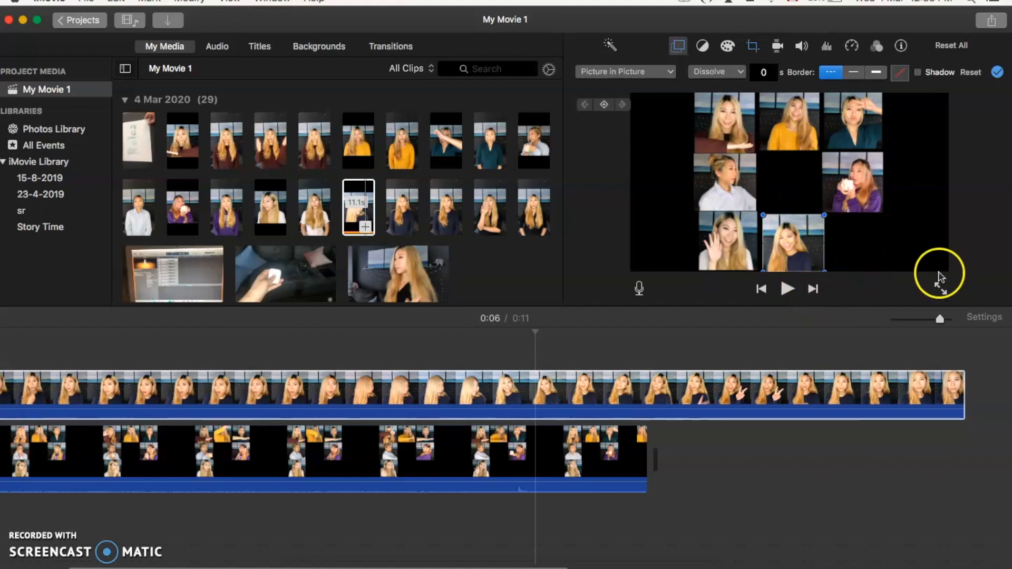
{"action": "left_click", "coordinate": [931, 244]}
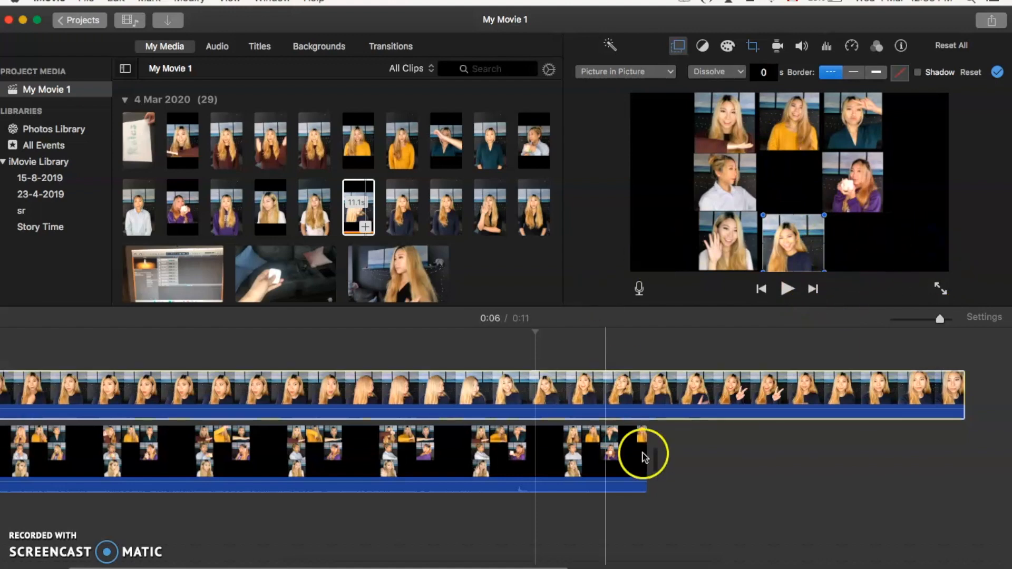
- Trim the beginning of the overlay clip and move it back toward the start of the grid clip
{"action": "scroll", "coordinate": [383, 452], "scroll_direction": "left", "scroll_amount": 4}
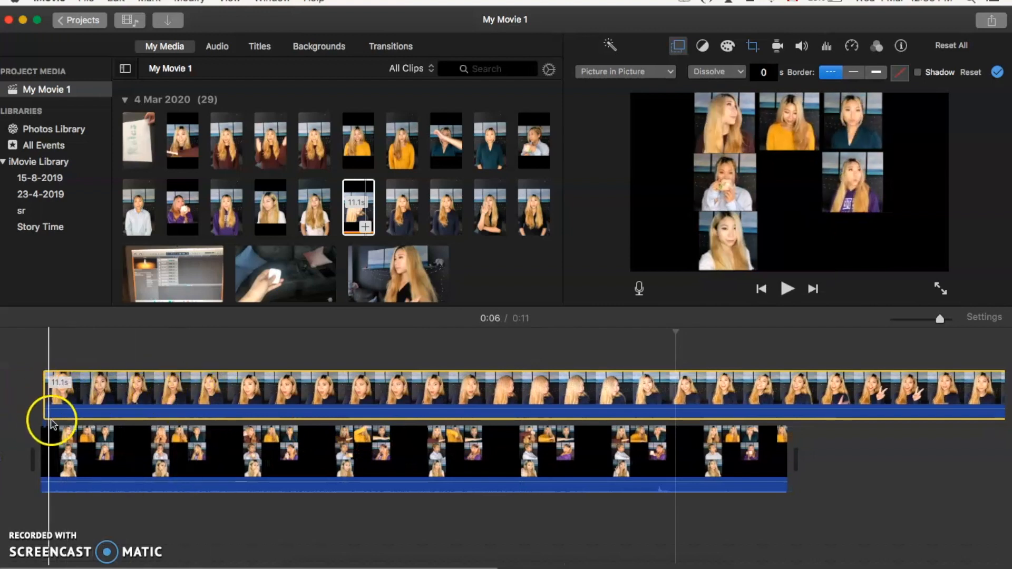
{"action": "left_click", "coordinate": [45, 391]}
{"action": "left_click_drag", "start_coordinate": [47, 391], "coordinate": [473, 385]}
{"action": "left_click_drag", "start_coordinate": [511, 388], "coordinate": [73, 398]}
{"action": "left_click", "coordinate": [223, 391]}
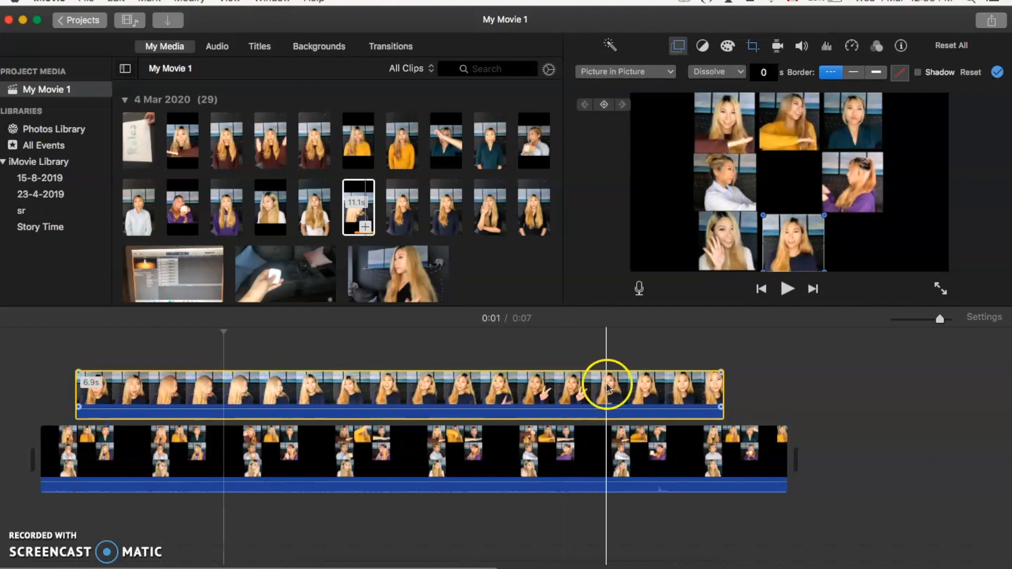
- Apply the Flipped clip filter to the overlay clip
{"action": "left_click", "coordinate": [878, 47]}
{"action": "left_click", "coordinate": [710, 76]}
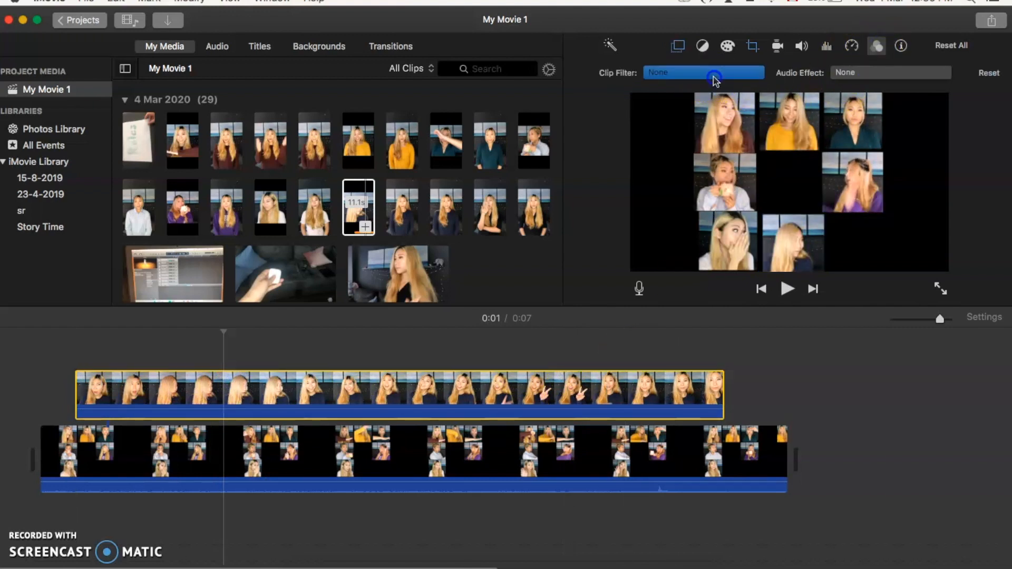
{"action": "left_click", "coordinate": [102, 77]}
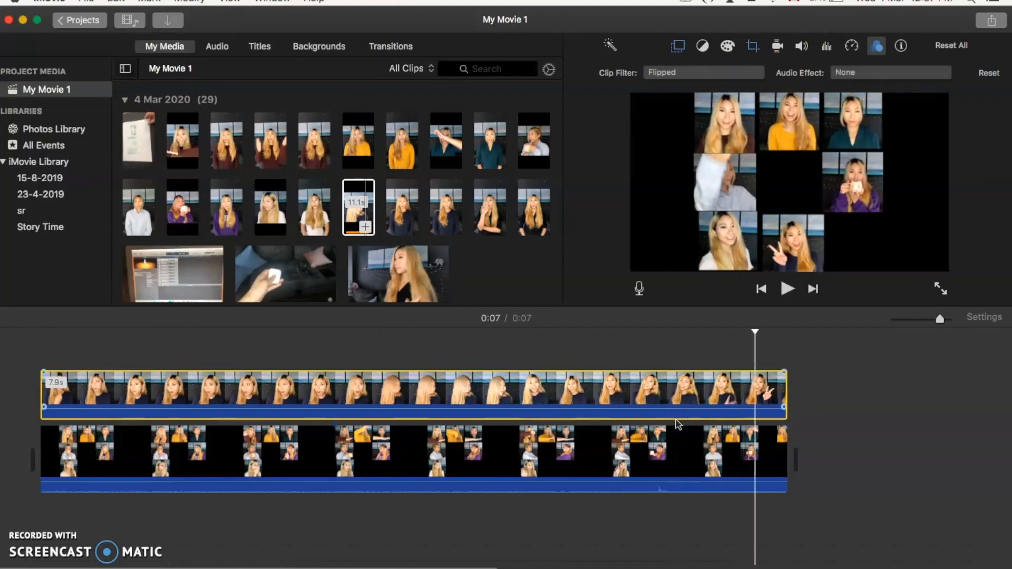
- Play the combined movie from the start, and mute the audio of both timeline clips
{"action": "left_click", "coordinate": [39, 347]}
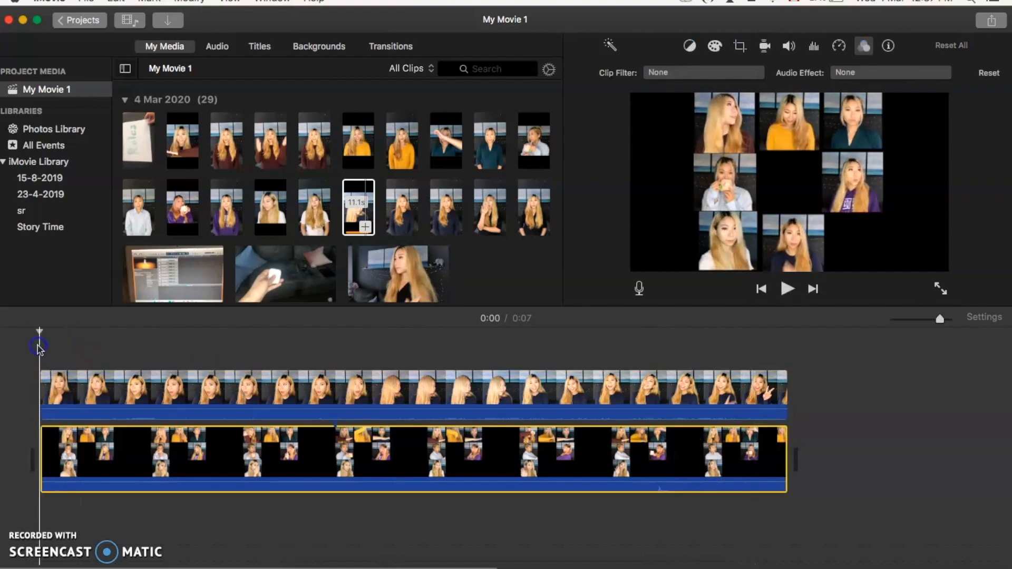
{"action": "key", "text": "space"}
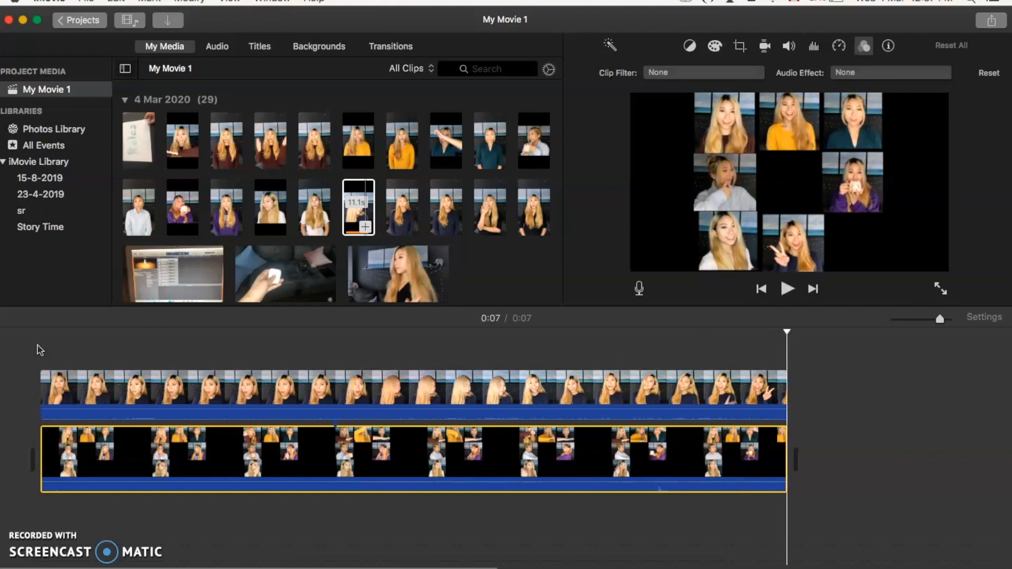
{"action": "left_click_drag", "start_coordinate": [183, 348], "coordinate": [612, 493]}
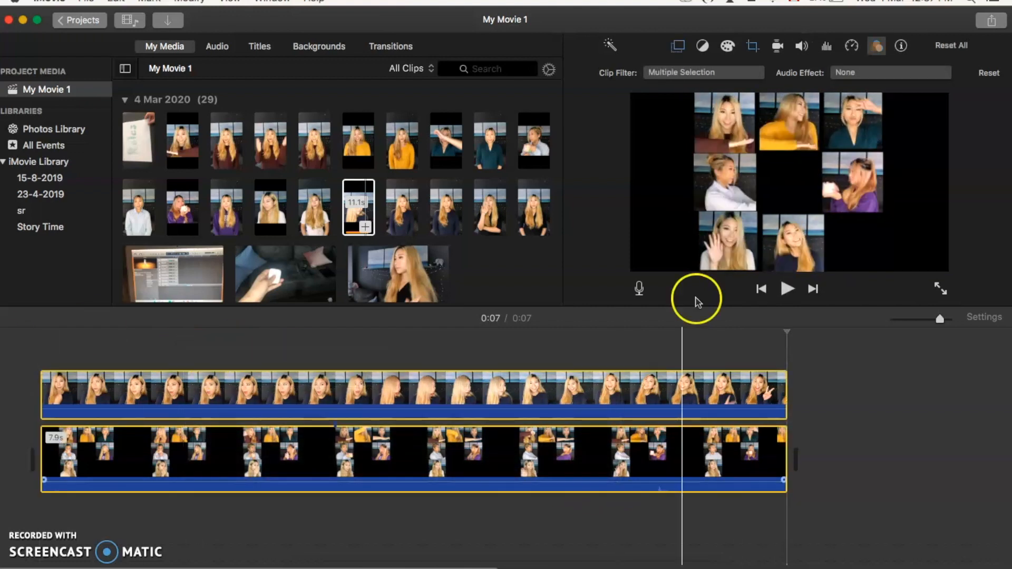
{"action": "left_click", "coordinate": [802, 48]}
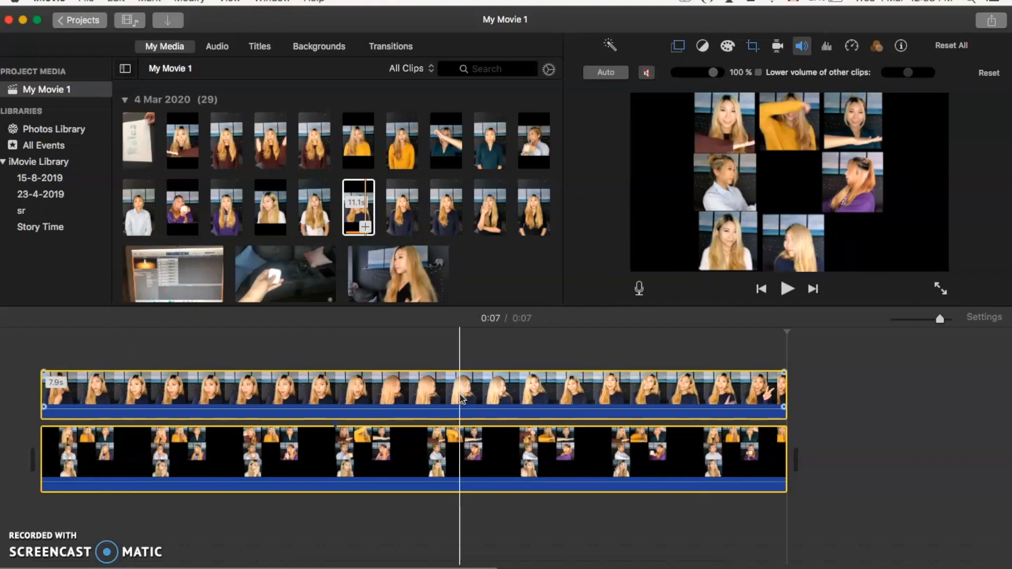
- Export the movie to the Desktop as a file ending in "Show Title 7", at 1080p and High quality, replacing the existing version
{"action": "left_click", "coordinate": [86, 1]}
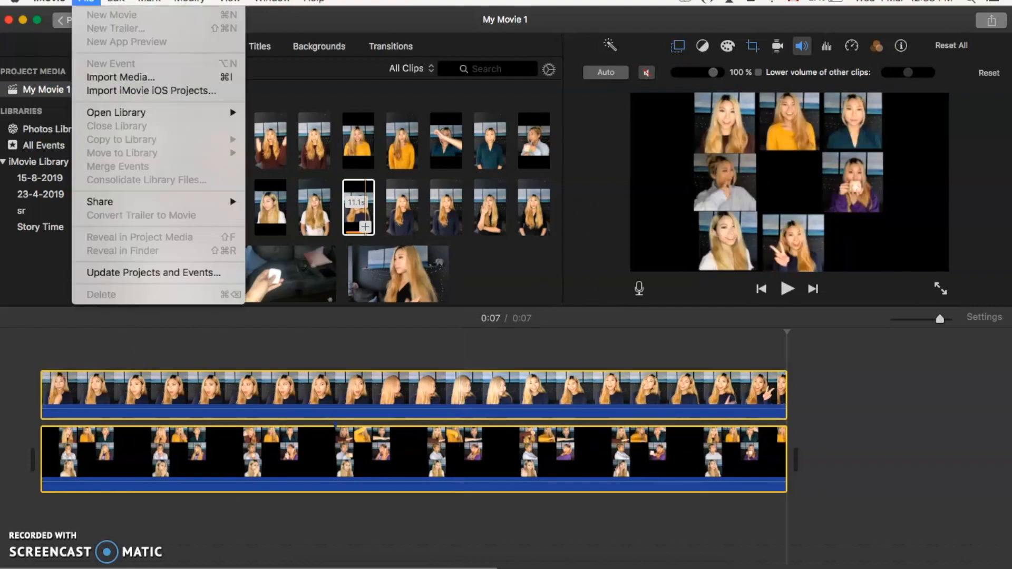
{"action": "mouse_move", "coordinate": [141, 205]}
{"action": "left_click", "coordinate": [332, 296]}
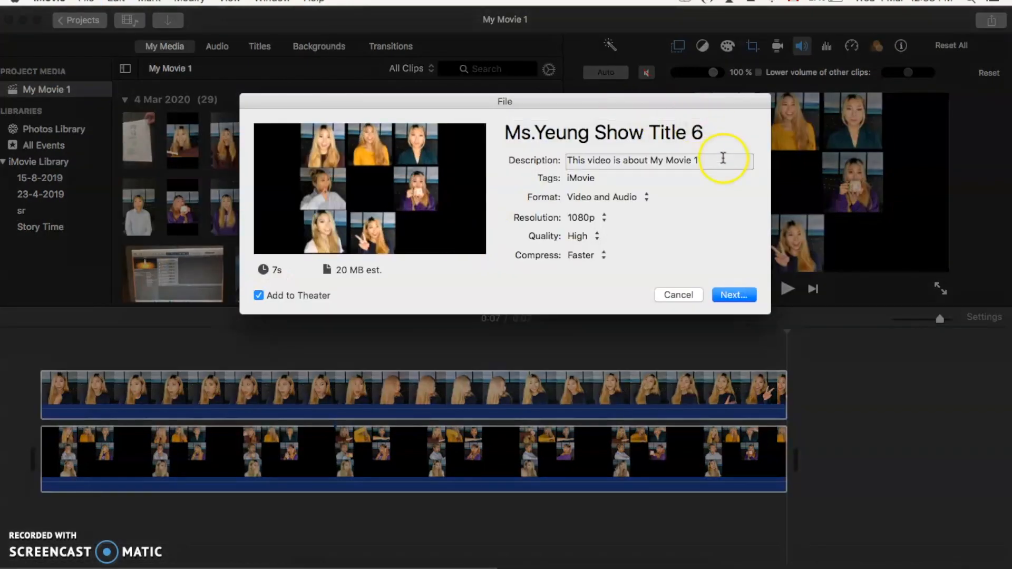
{"action": "left_click", "coordinate": [700, 138]}
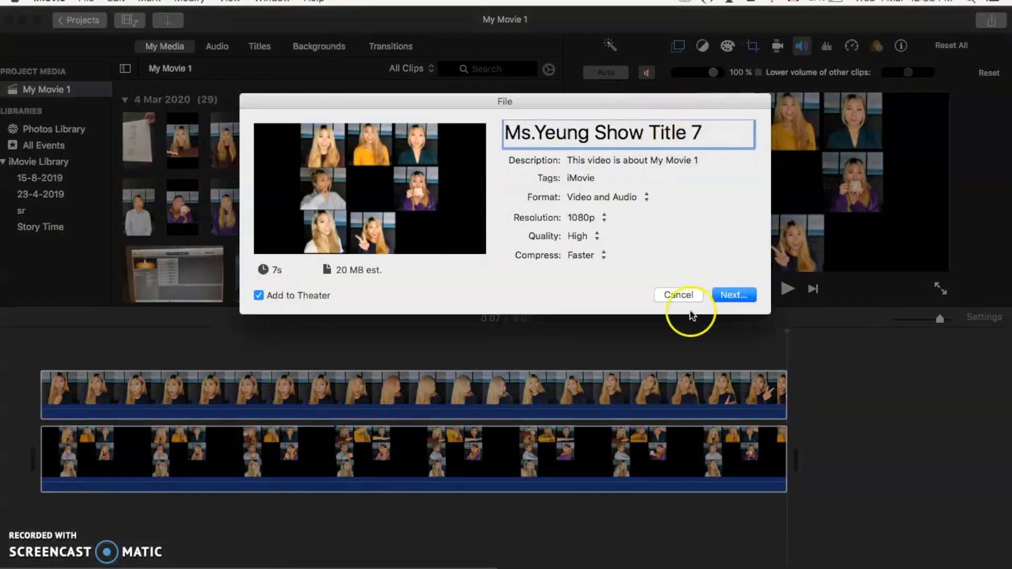
{"action": "left_click", "coordinate": [728, 297]}
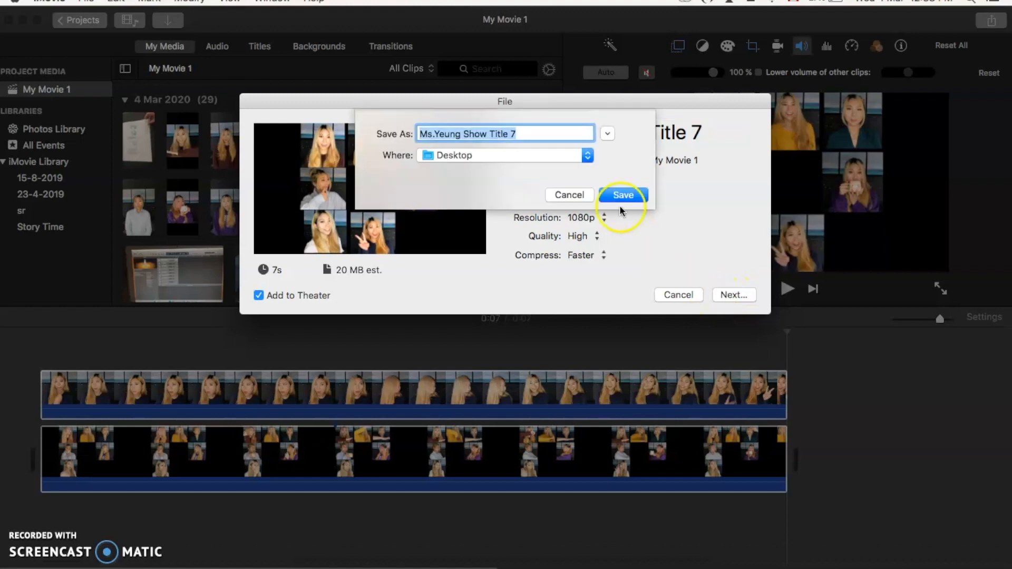
{"action": "left_click", "coordinate": [623, 195]}
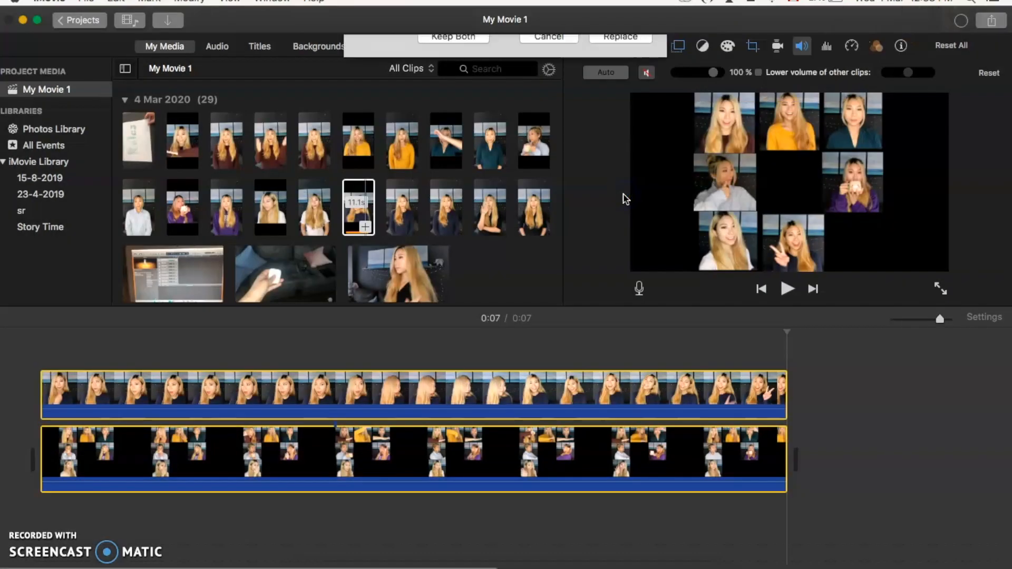
{"action": "left_click", "coordinate": [626, 107]}
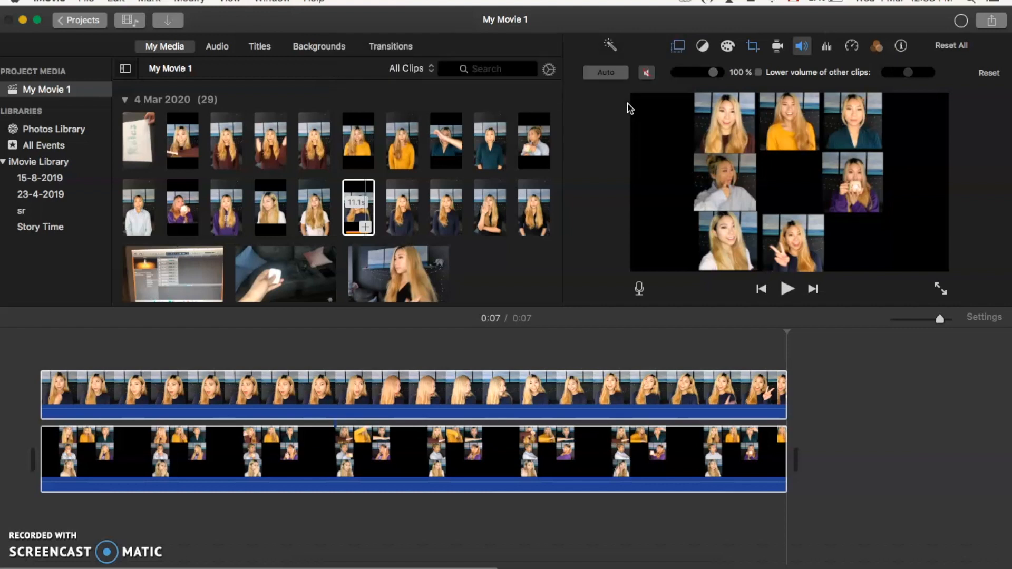
- Import the newly exported Show Title 7 MP4 from the Desktop into Project Media
{"action": "left_click", "coordinate": [548, 179]}
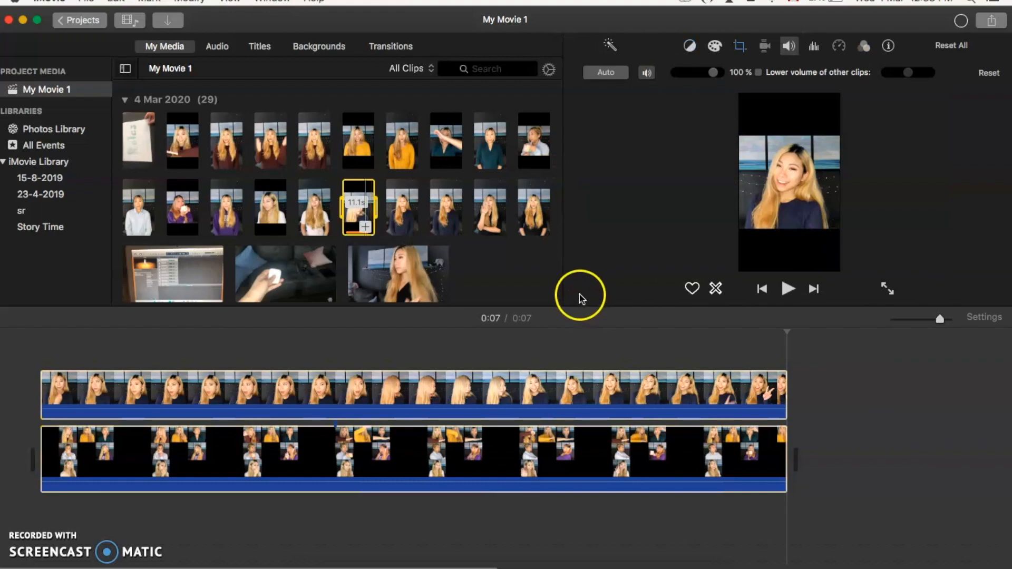
{"action": "left_click", "coordinate": [129, 567]}
{"action": "left_click", "coordinate": [169, 21]}
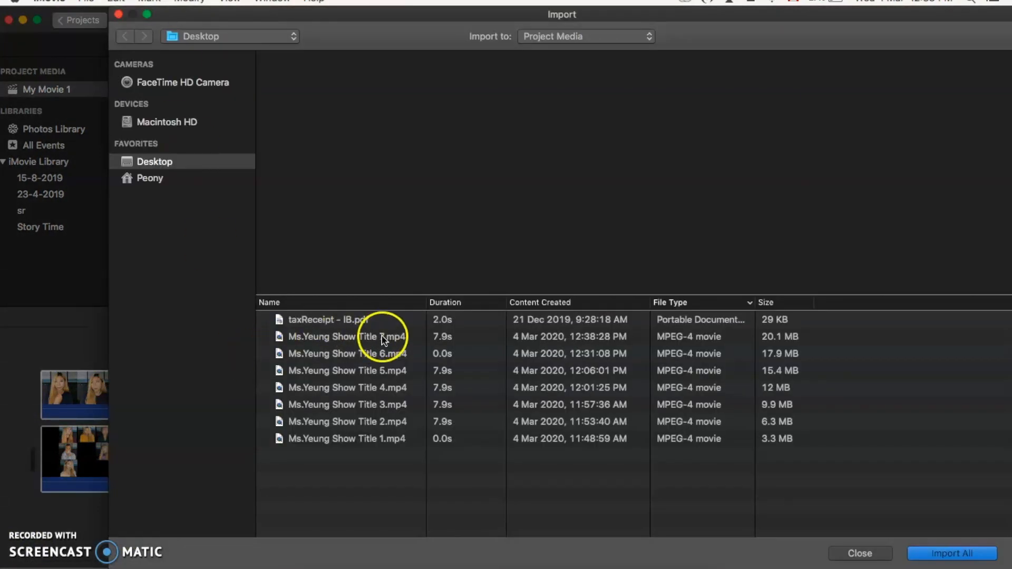
{"action": "left_click", "coordinate": [382, 337]}
{"action": "double_click", "coordinate": [381, 338]}
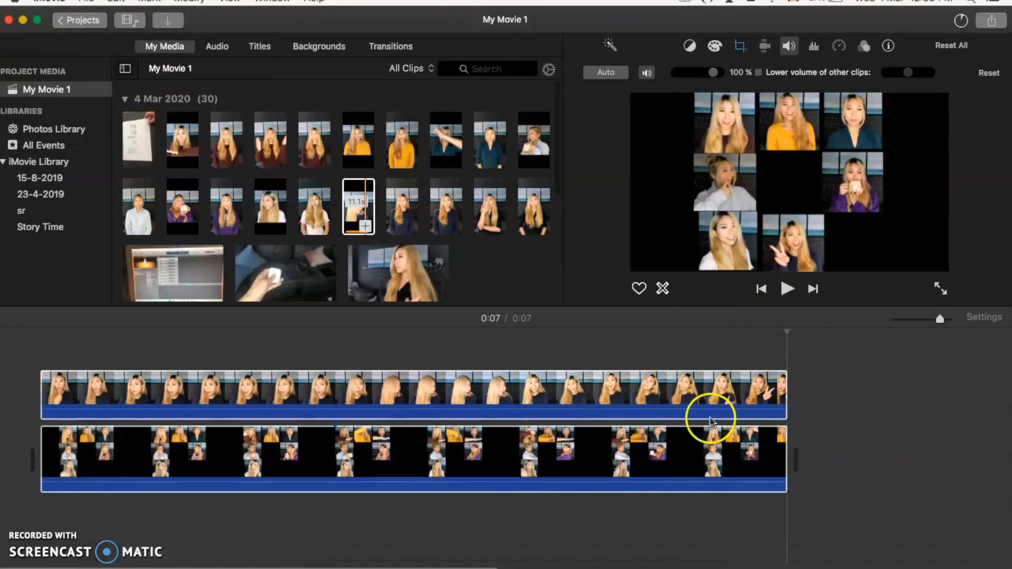
- Delete both clips from the timeline and put the newly imported Show Title 7 clip in their place
{"action": "scroll", "coordinate": [441, 216], "scroll_direction": "down", "scroll_amount": 8}
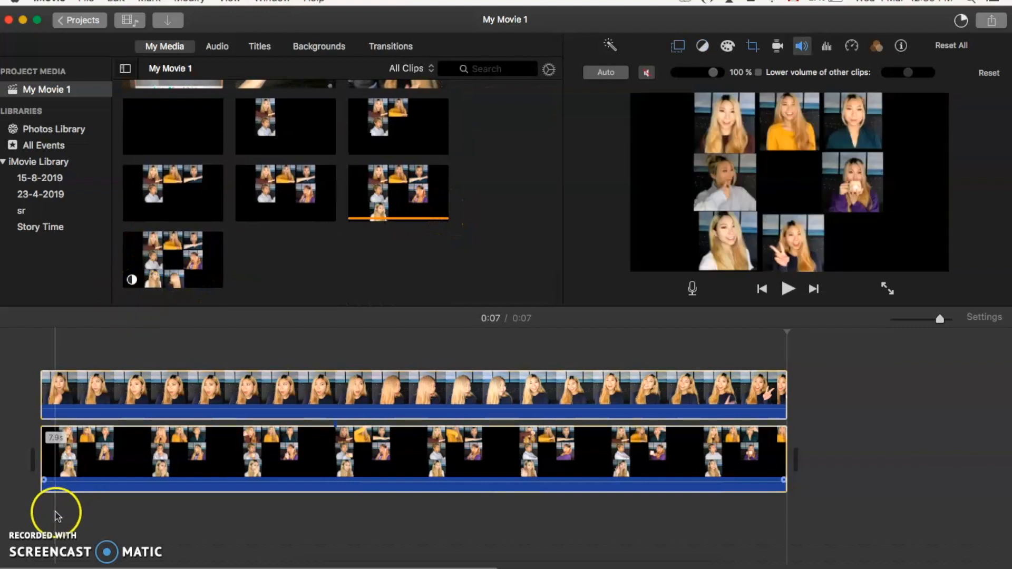
{"action": "scroll", "coordinate": [56, 518], "scroll_direction": "right", "scroll_amount": 1}
{"action": "left_click", "coordinate": [29, 543]}
{"action": "left_click", "coordinate": [50, 349]}
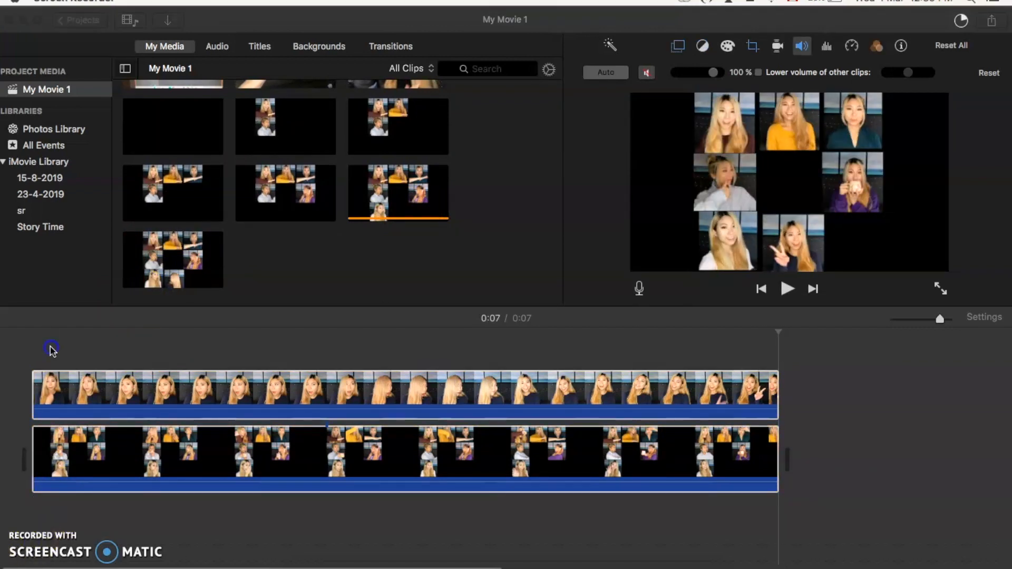
{"action": "left_click", "coordinate": [354, 388]}
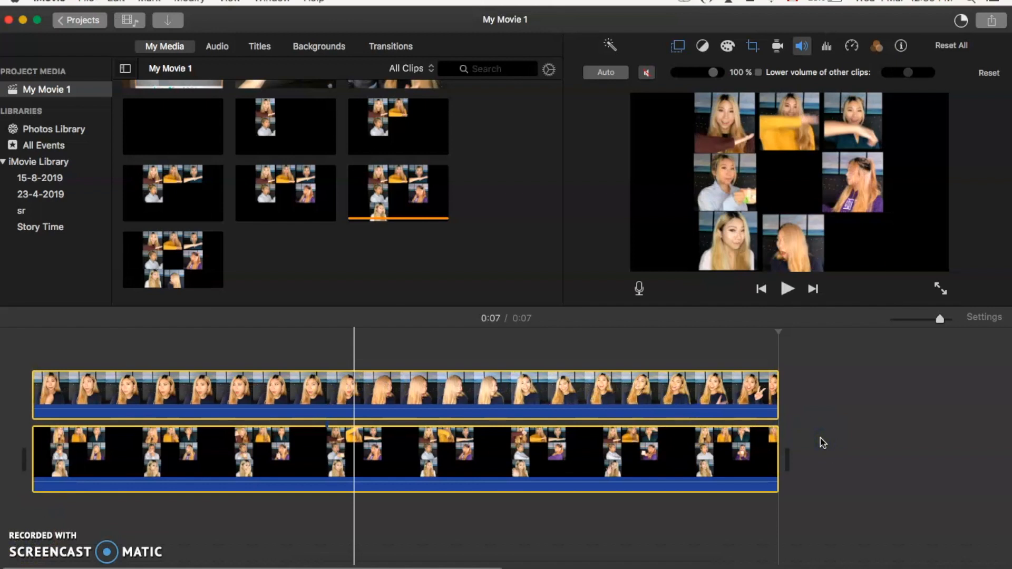
{"action": "key", "text": "Delete"}
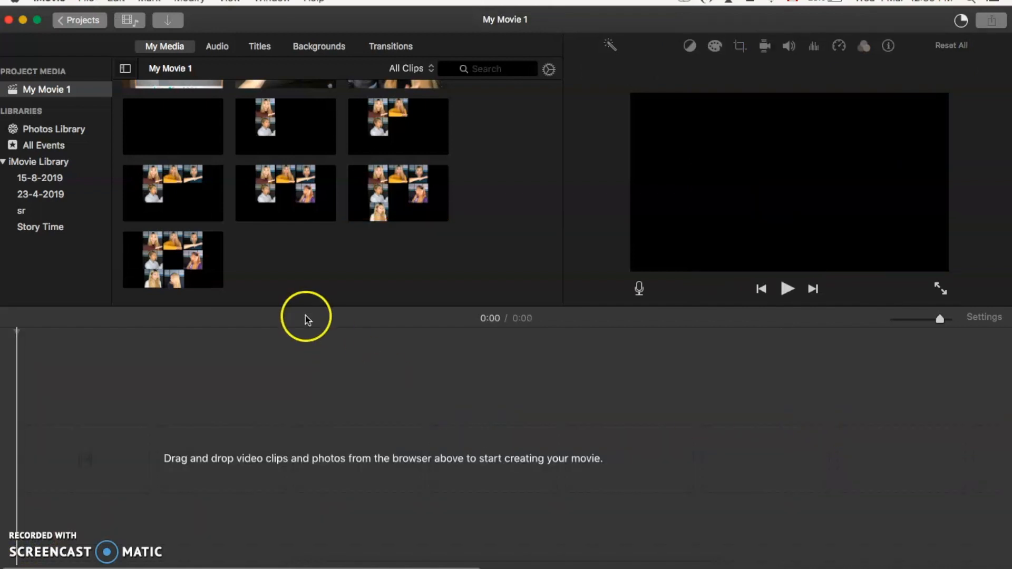
{"action": "left_click_drag", "start_coordinate": [193, 262], "coordinate": [42, 454]}
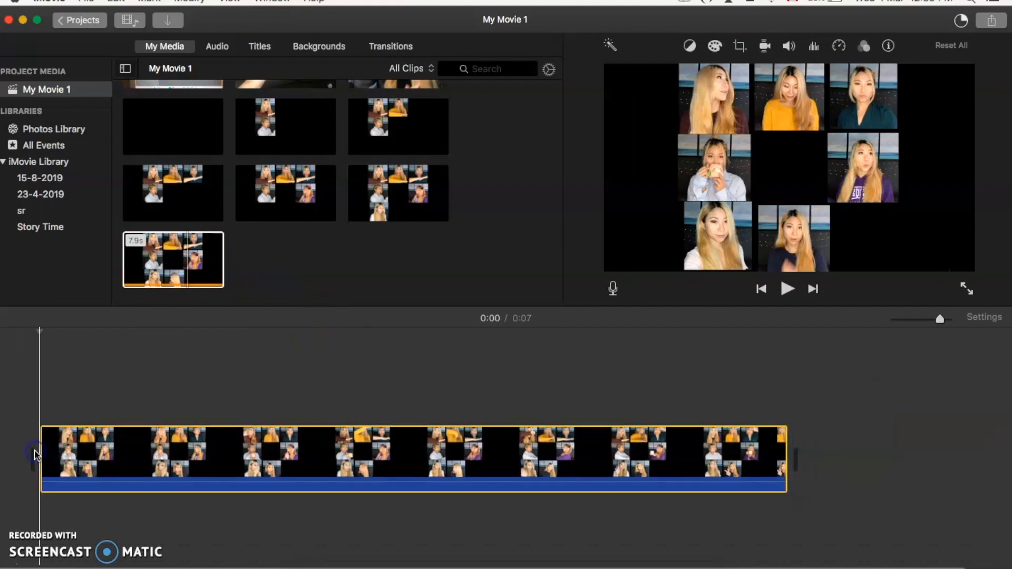
- Preview the grid with the 13.4-second overlay from the start of the timeline
{"action": "scroll", "coordinate": [265, 96], "scroll_direction": "up", "scroll_amount": 5}
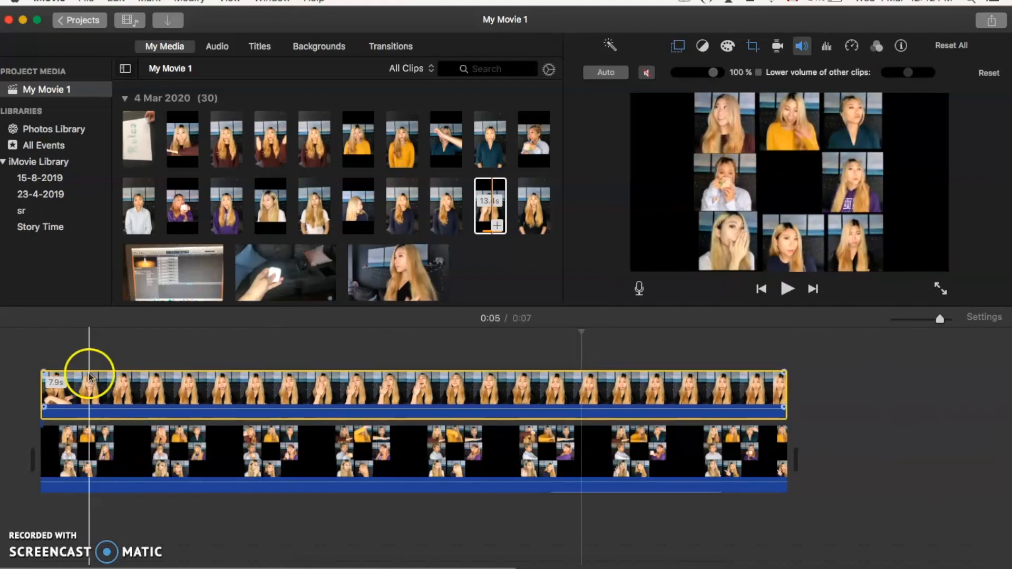
{"action": "left_click", "coordinate": [34, 339]}
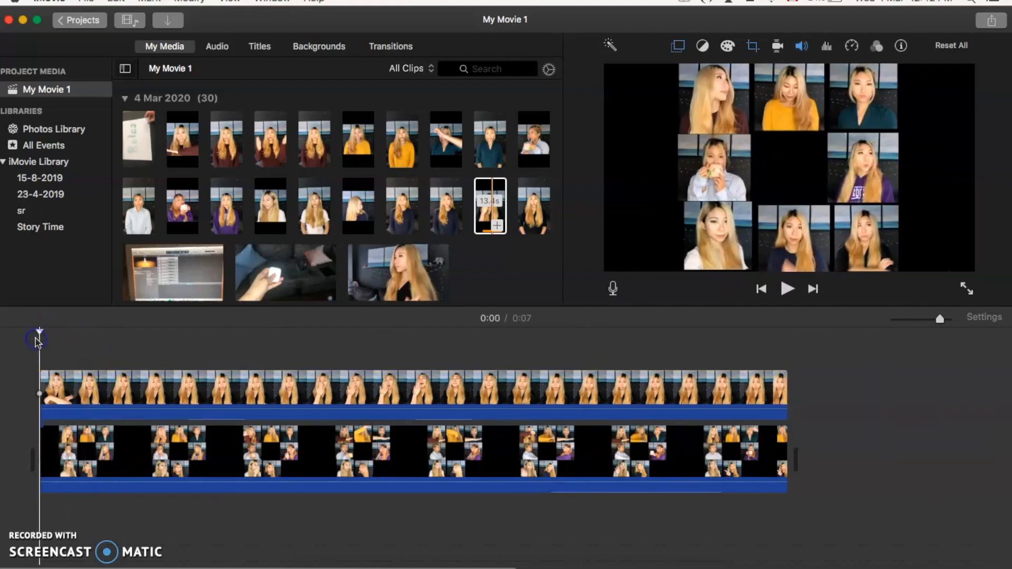